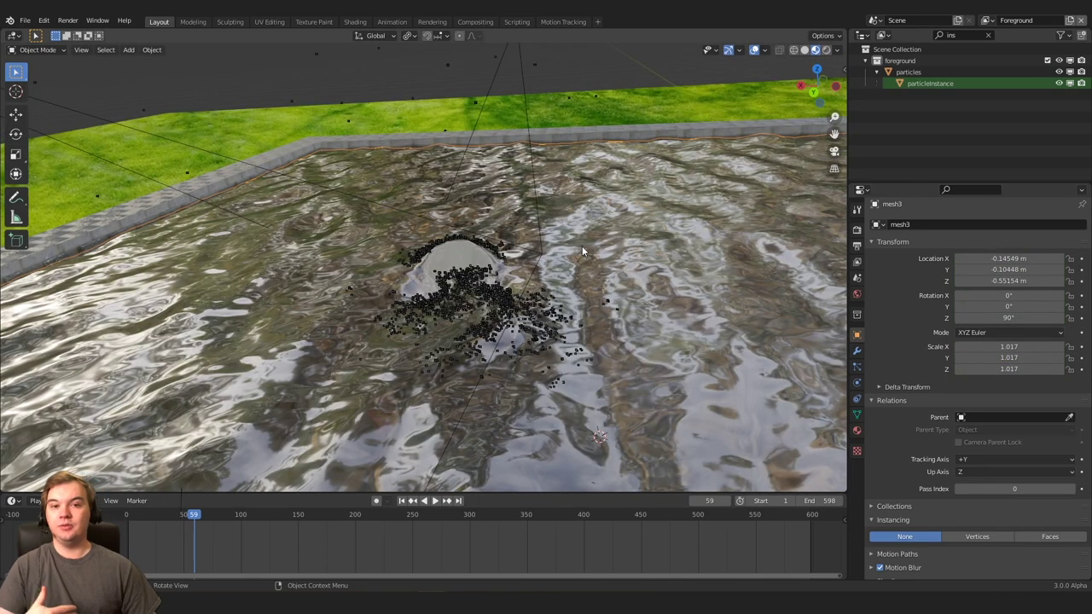
Step: Orbit the flood view, then play, stop and resume the tracked backyard clip in Motion Tracking
{"action": "middle_click_drag", "start_coordinate": [582, 250], "coordinate": [657, 223]}
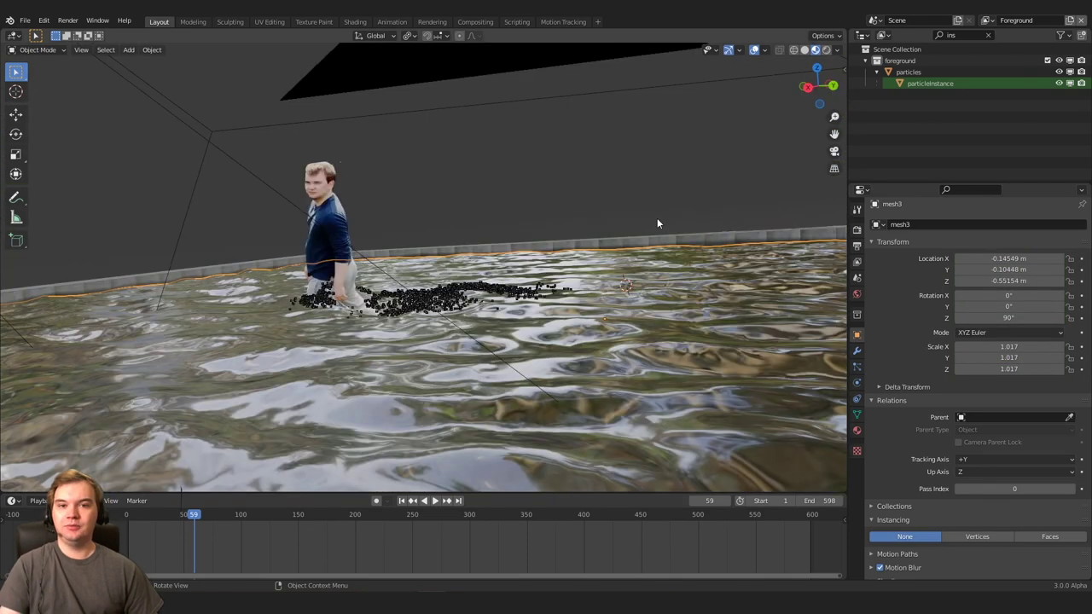
{"action": "key", "text": "ctrl+Page_Up"}
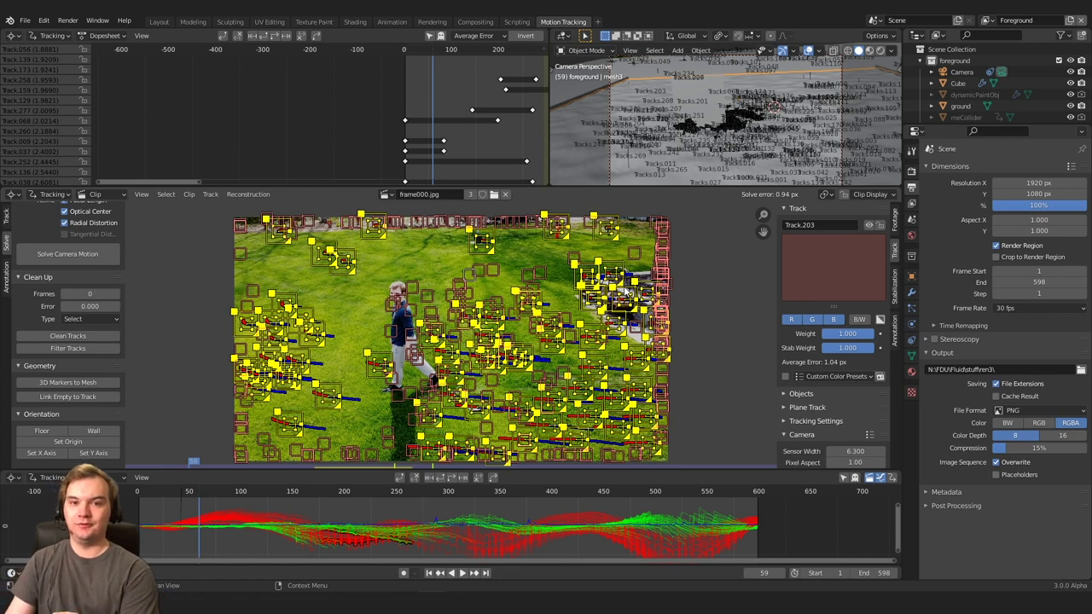
{"action": "key", "text": "space"}
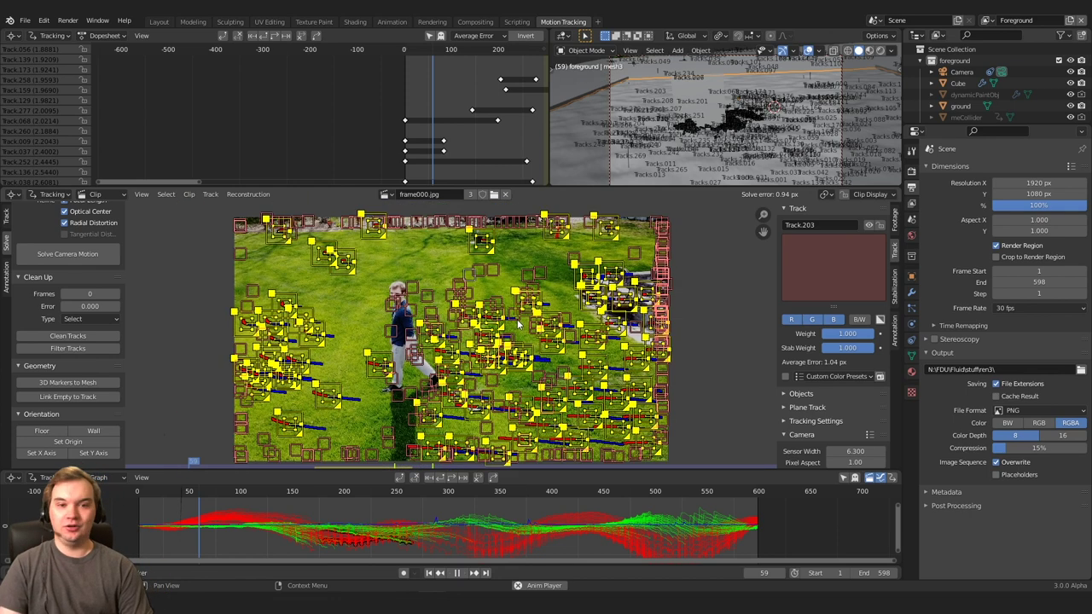
{"action": "scroll", "coordinate": [75, 273], "scroll_direction": "up", "scroll_amount": 2}
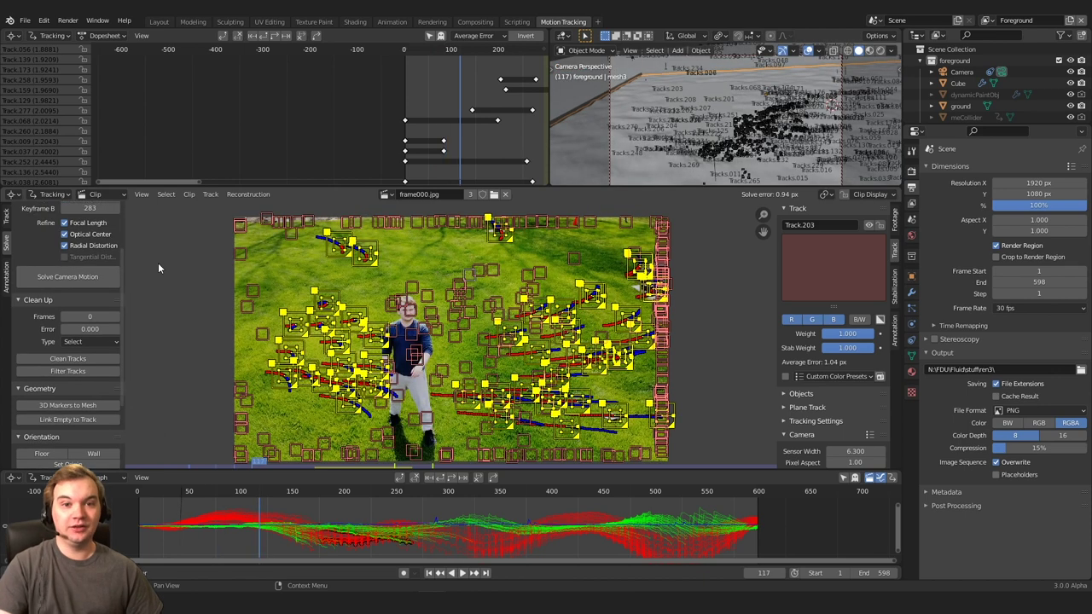
{"action": "key", "text": "space"}
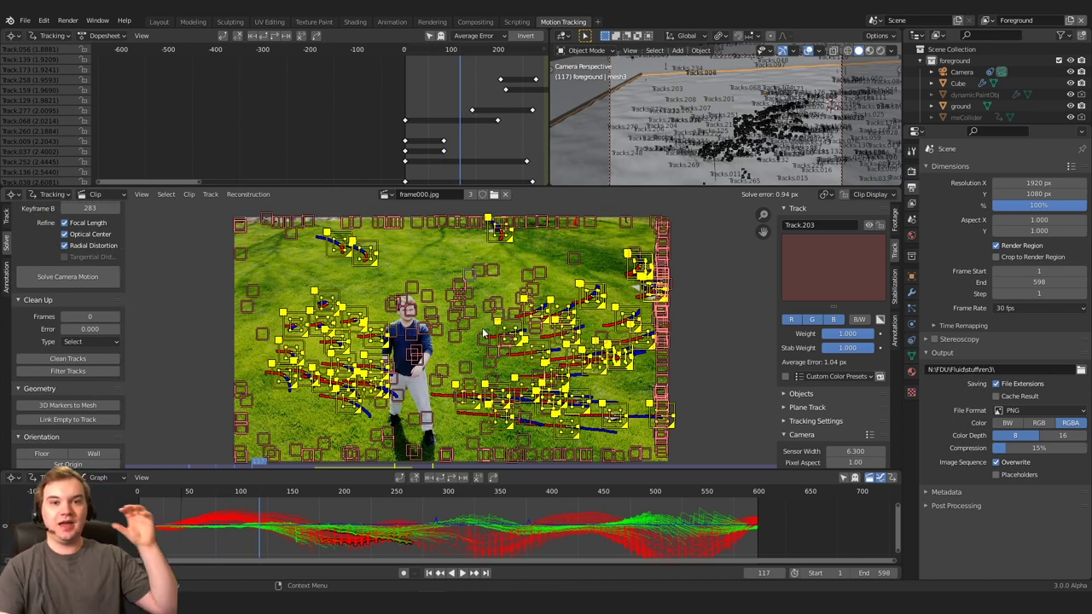
{"action": "key", "text": "space"}
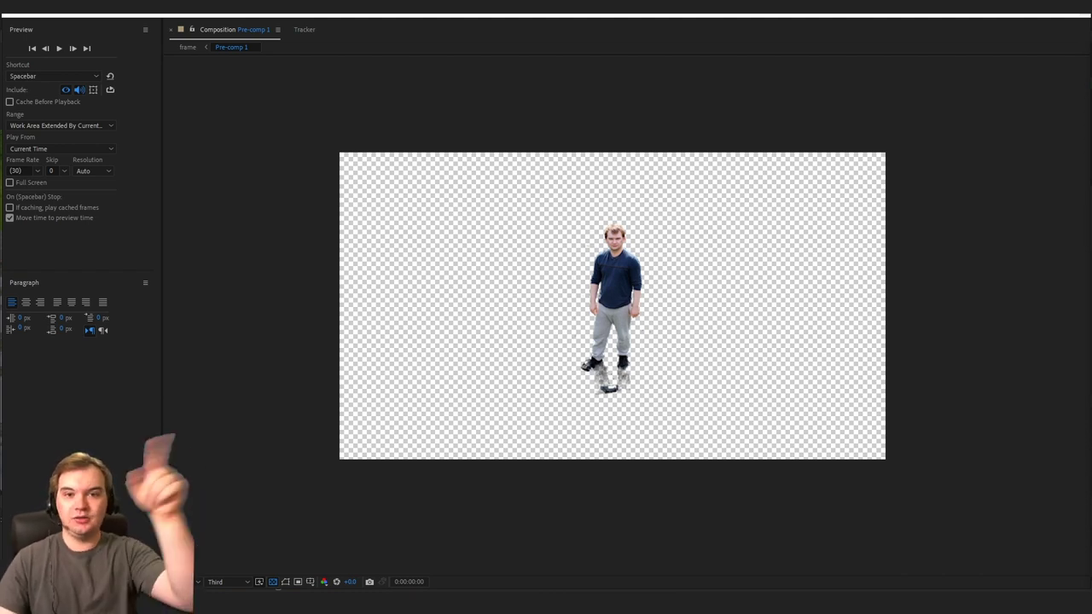
Step: Play the Pre-comp 1 preview of the keyed-out walking person
{"action": "key", "text": "space"}
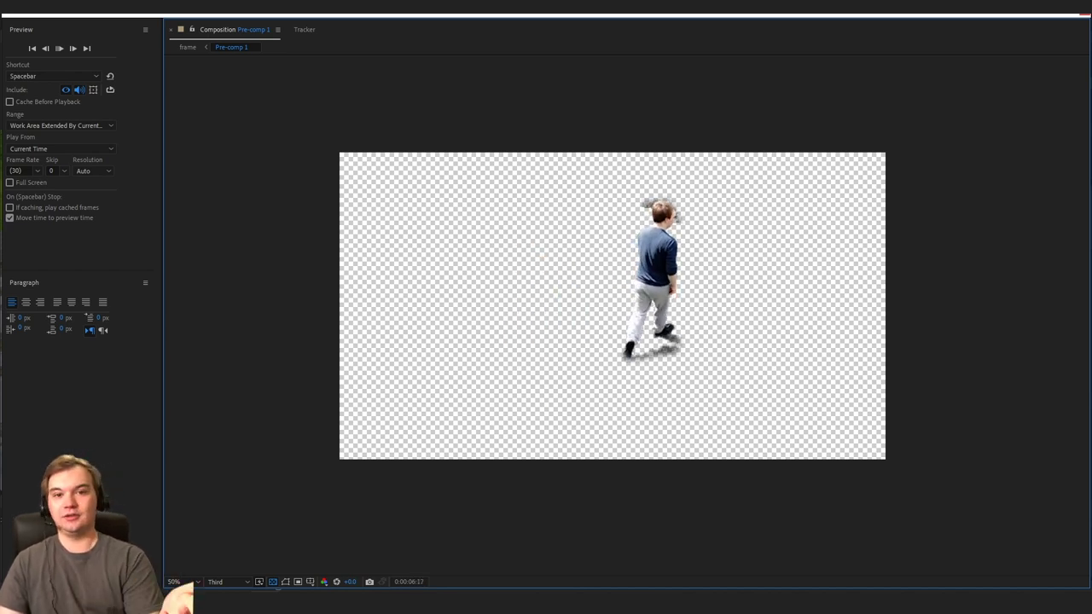
Step: Bring up the 'frame' composition with the backyard drone footage
{"action": "left_click", "coordinate": [188, 47]}
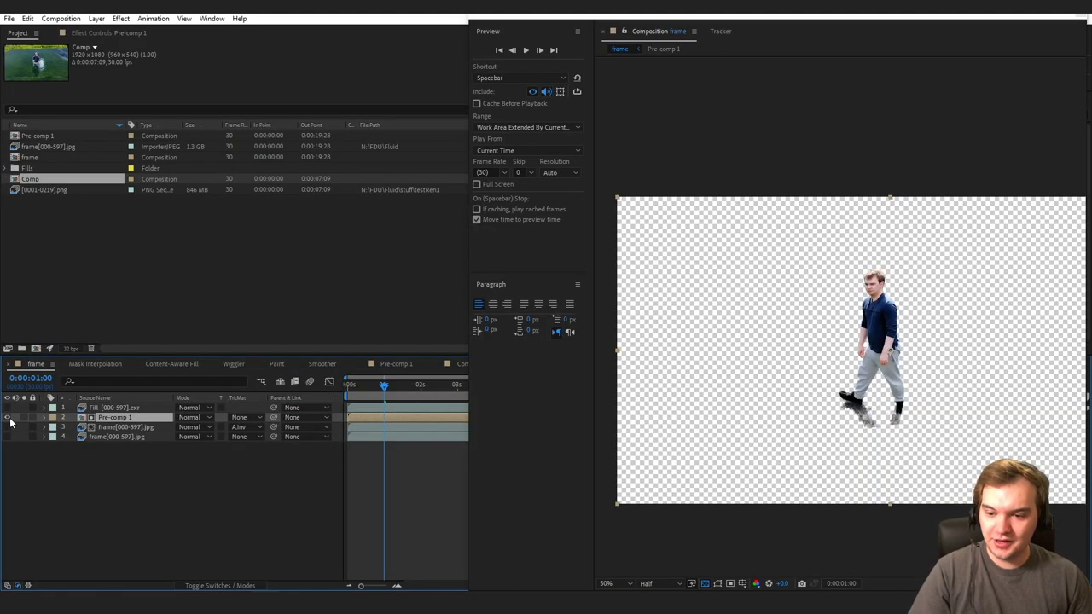
Step: Toggle the person layer, enable the matted footage layer and confirm its Alpha Inverted 'Pre-comp 1' matte
{"action": "left_click", "coordinate": [7, 417]}
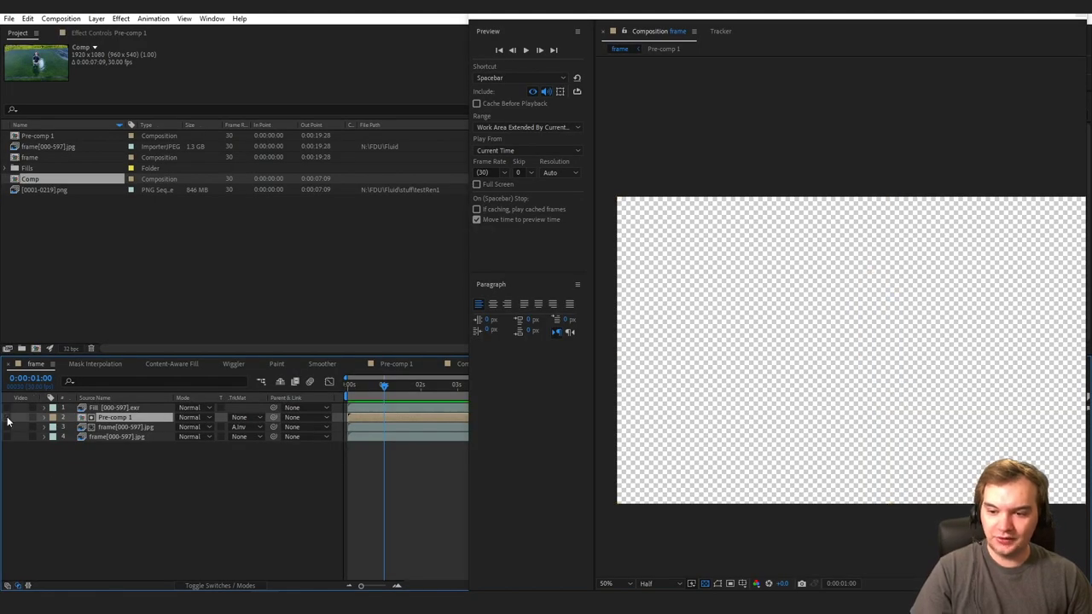
{"action": "left_click", "coordinate": [8, 417]}
{"action": "left_click", "coordinate": [8, 417]}
{"action": "left_click", "coordinate": [8, 417]}
{"action": "left_click", "coordinate": [8, 427]}
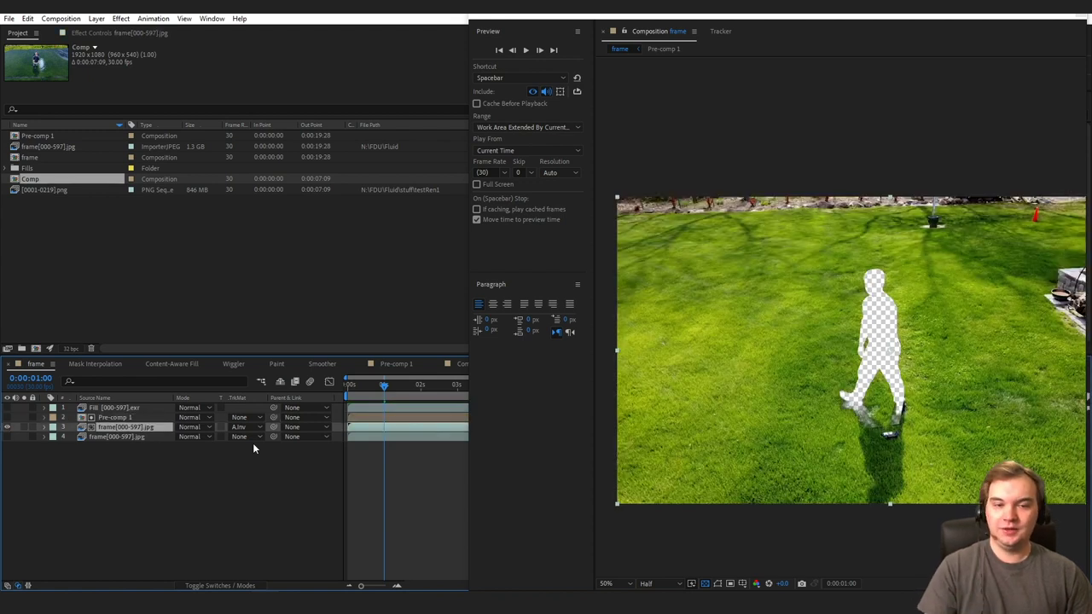
{"action": "left_click", "coordinate": [253, 428]}
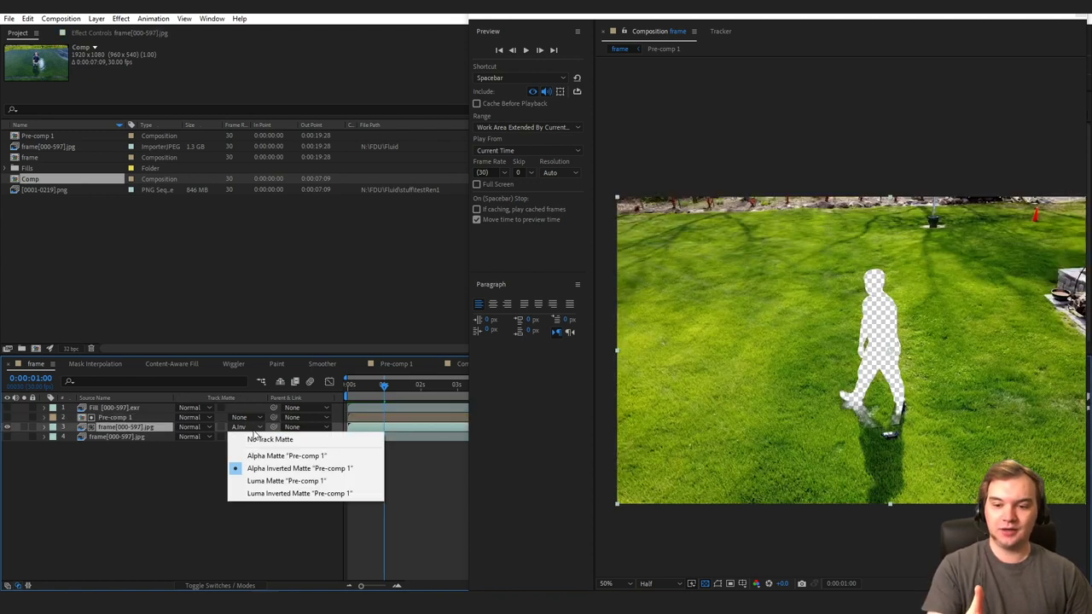
{"action": "left_click", "coordinate": [140, 418]}
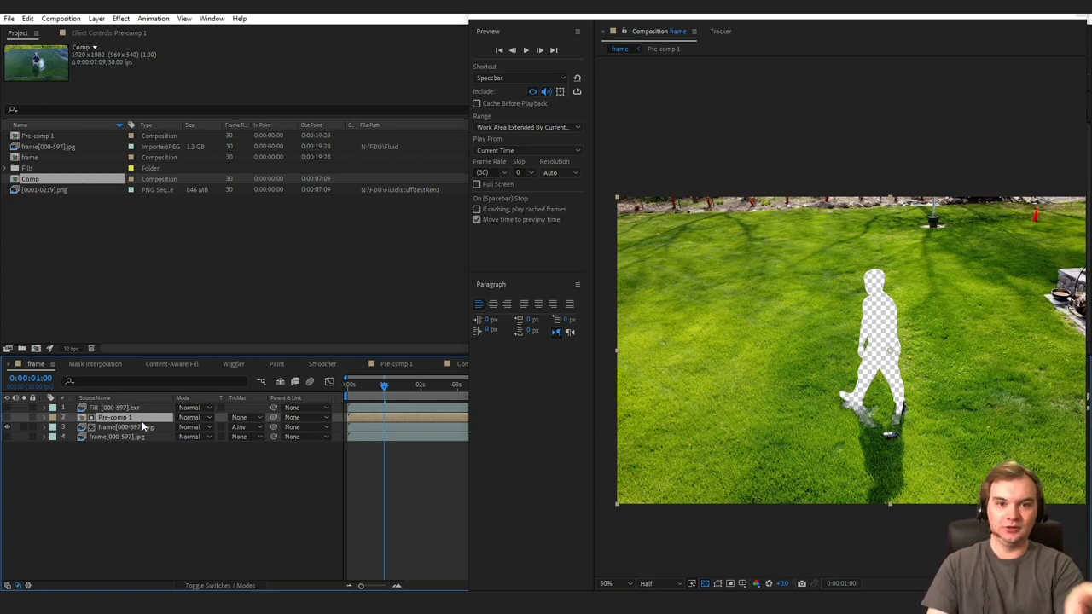
Step: Enable and nudge the bottom footage layer to fill the hole, select Fill [000-597].exr, and view at 100%
{"action": "left_click", "coordinate": [116, 436]}
{"action": "left_click", "coordinate": [7, 435]}
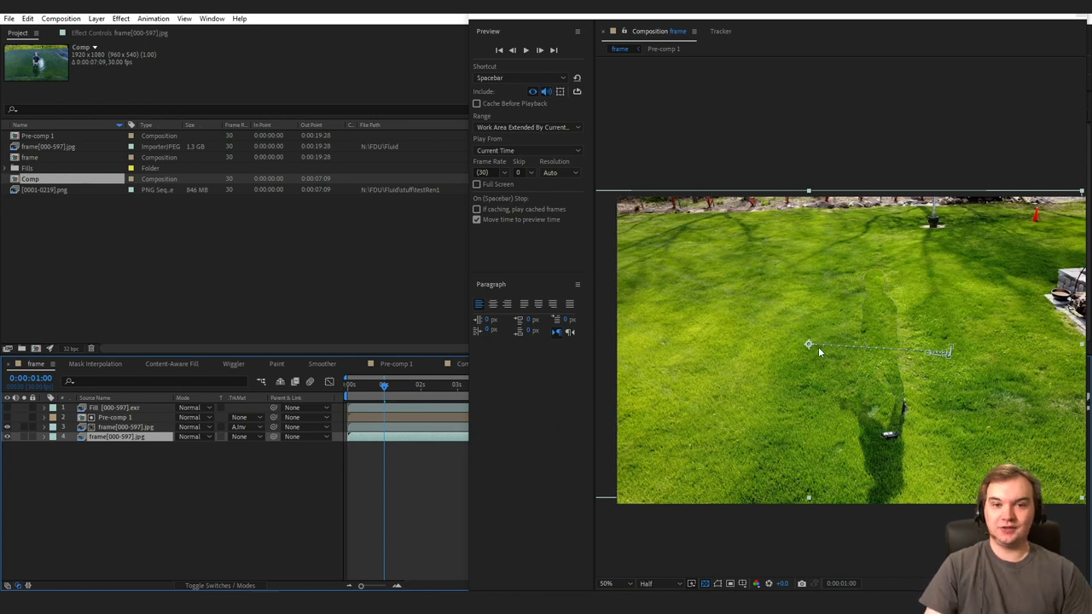
{"action": "mouse_move", "coordinate": [818, 350]}
{"action": "left_mouse_down"}
{"action": "mouse_move", "coordinate": [801, 346]}
{"action": "mouse_move", "coordinate": [807, 333]}
{"action": "left_mouse_up"}
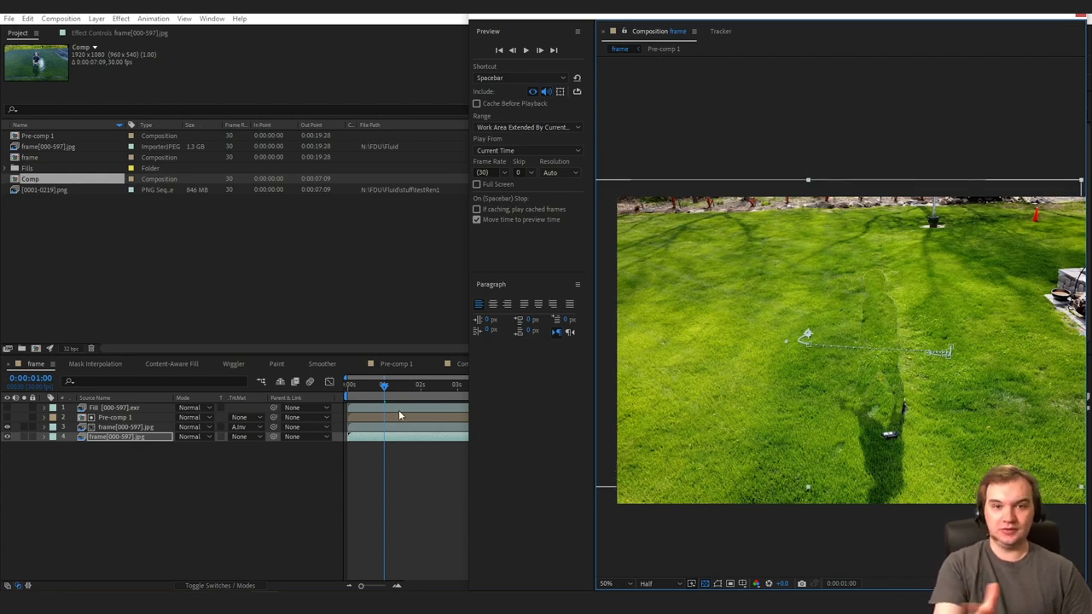
{"action": "left_click", "coordinate": [809, 321]}
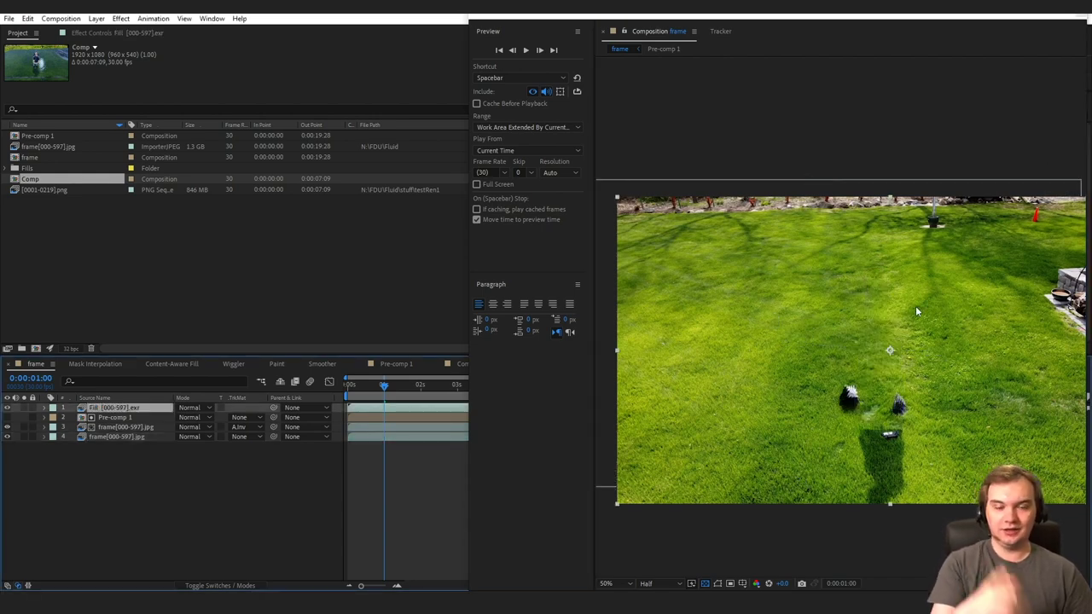
{"action": "key", "text": "period"}
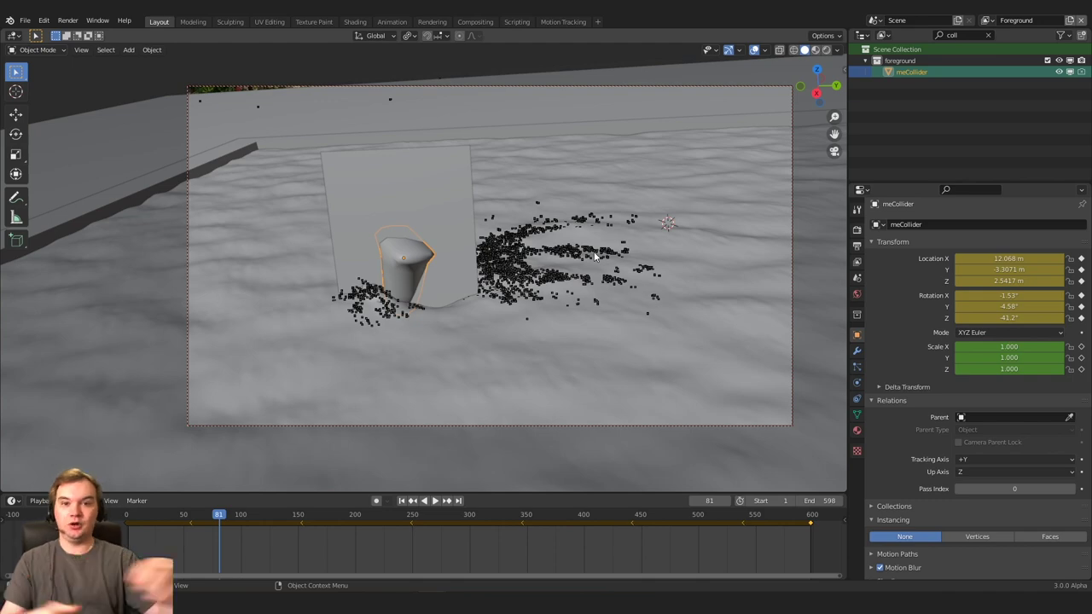
Step: Orbit the 3D viewport around meCollider pushing through the simulated water
{"action": "middle_click_drag", "start_coordinate": [594, 256], "coordinate": [501, 193]}
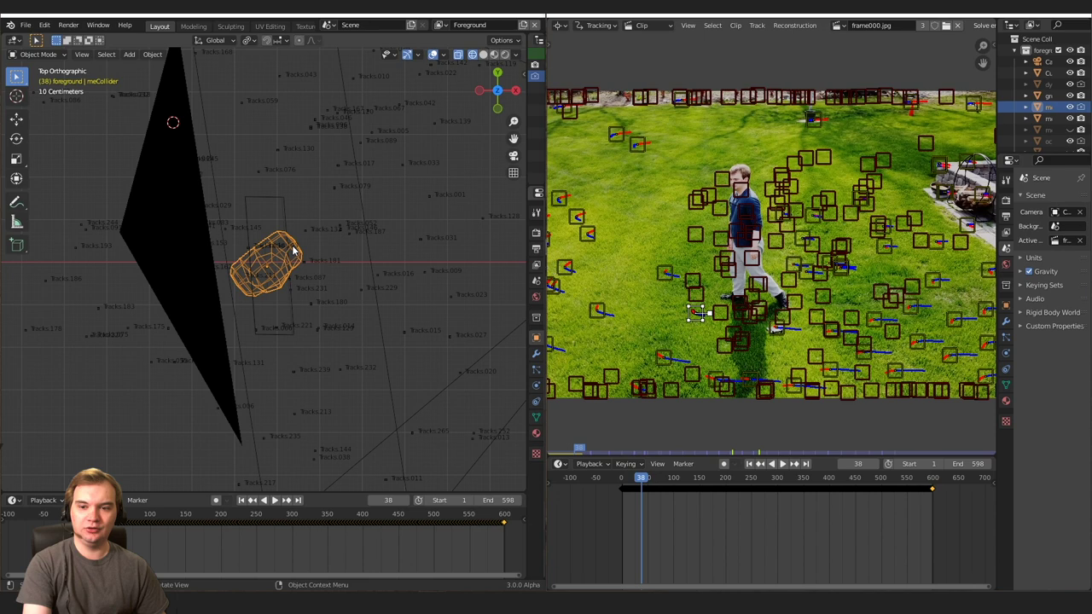
Step: Scrub back to frame 115 and play the scene through the camera view
{"action": "scroll", "coordinate": [293, 250], "scroll_direction": "up", "scroll_amount": 2}
{"action": "scroll", "coordinate": [730, 321], "scroll_direction": "up", "scroll_amount": 3}
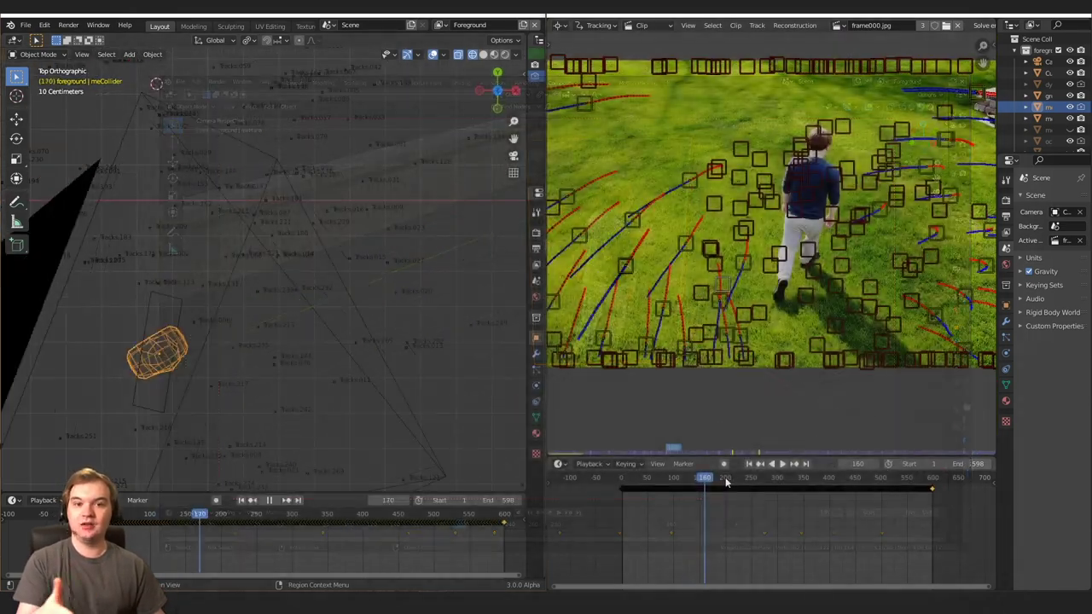
{"action": "left_click_drag", "start_coordinate": [767, 478], "coordinate": [704, 478]}
{"action": "key", "text": "KP_0"}
{"action": "key", "text": "space"}
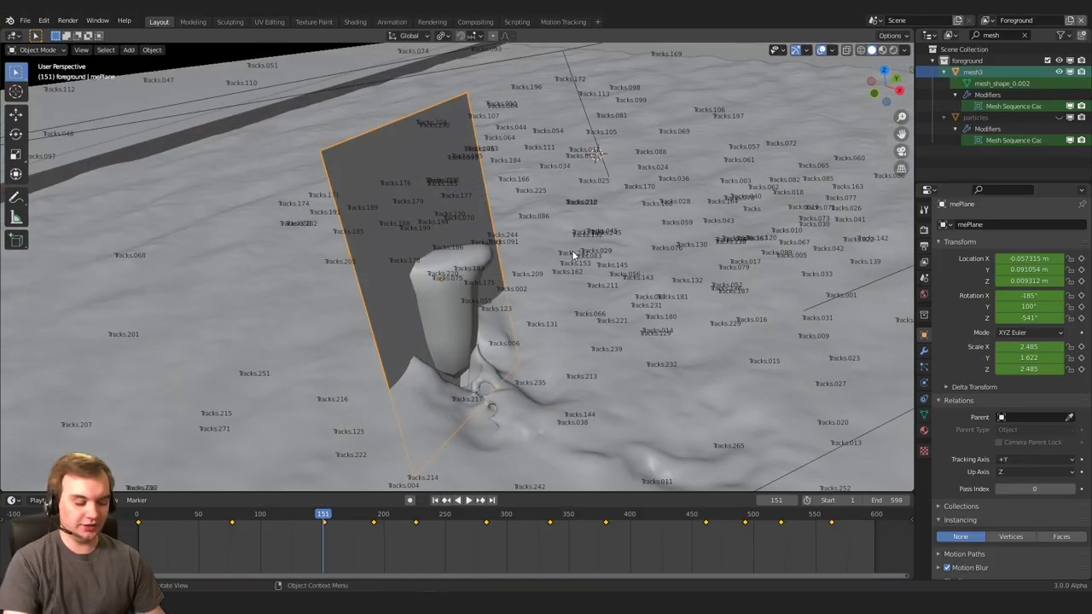
Step: In camera view, hide meCollider and select the mePlane person card
{"action": "middle_click_drag", "start_coordinate": [572, 250], "coordinate": [517, 230]}
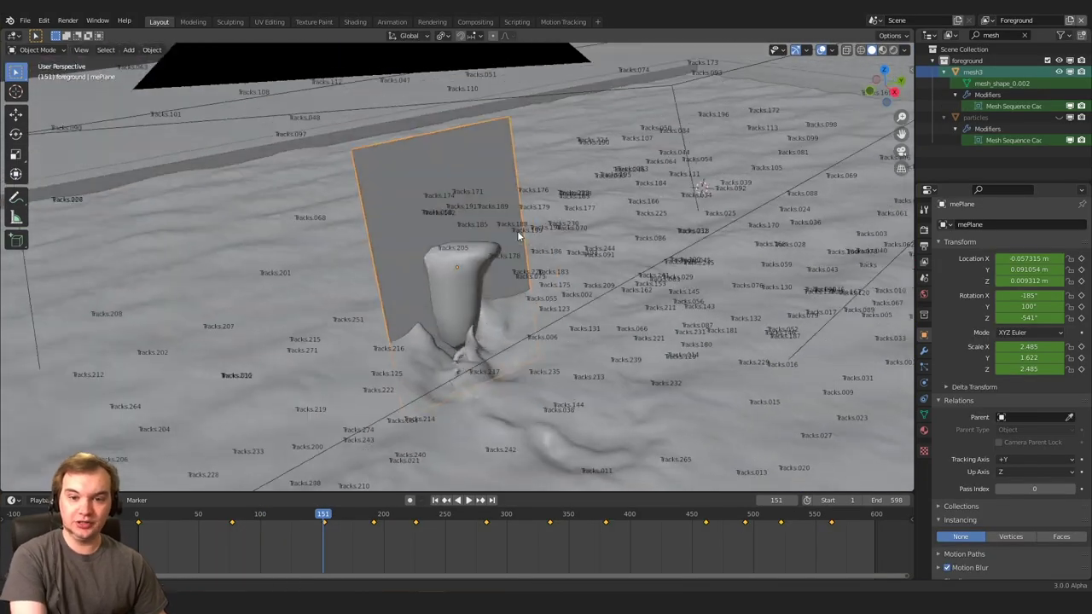
{"action": "key", "text": "KP_0"}
{"action": "left_click", "coordinate": [503, 259]}
{"action": "key", "text": "h"}
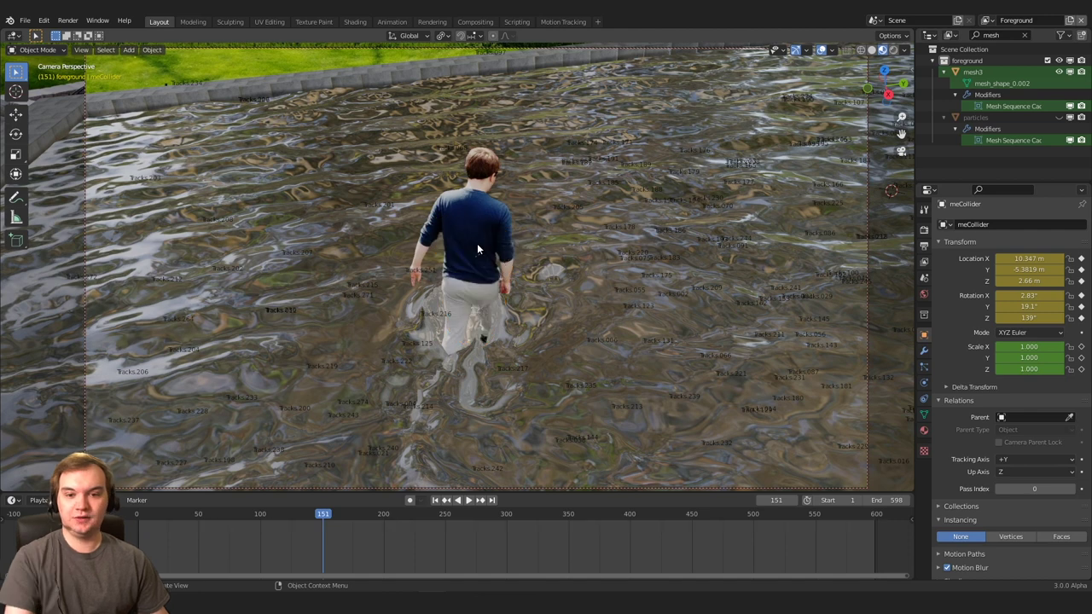
{"action": "left_click", "coordinate": [477, 248]}
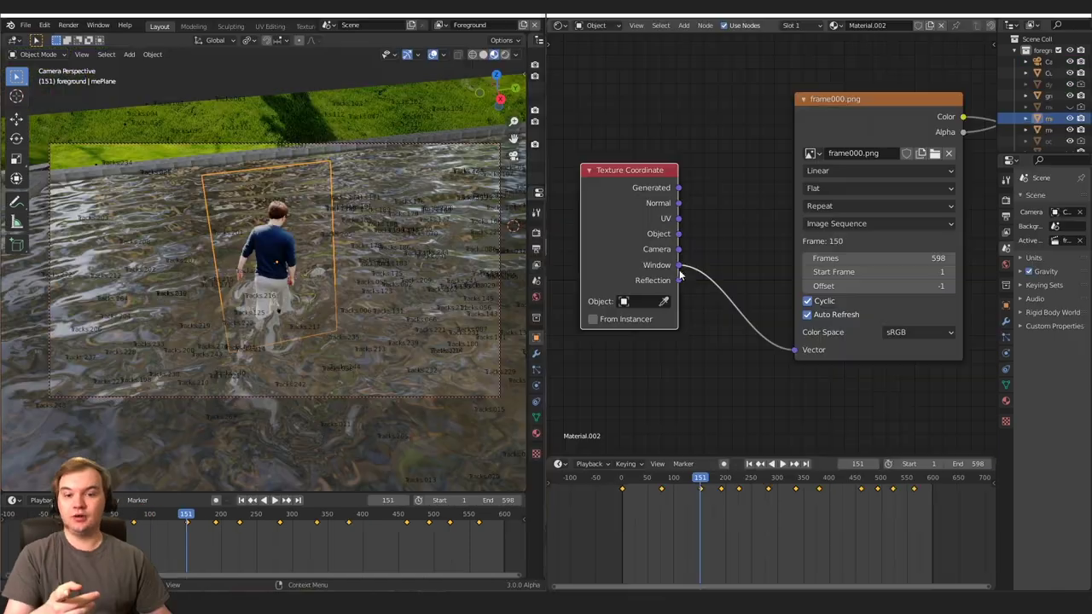
Step: Rearrange the Mix Shader, Diffuse BSDF and Transparent BSDF nodes in mePlane's shader tree
{"action": "left_click_drag", "start_coordinate": [678, 265], "coordinate": [797, 350]}
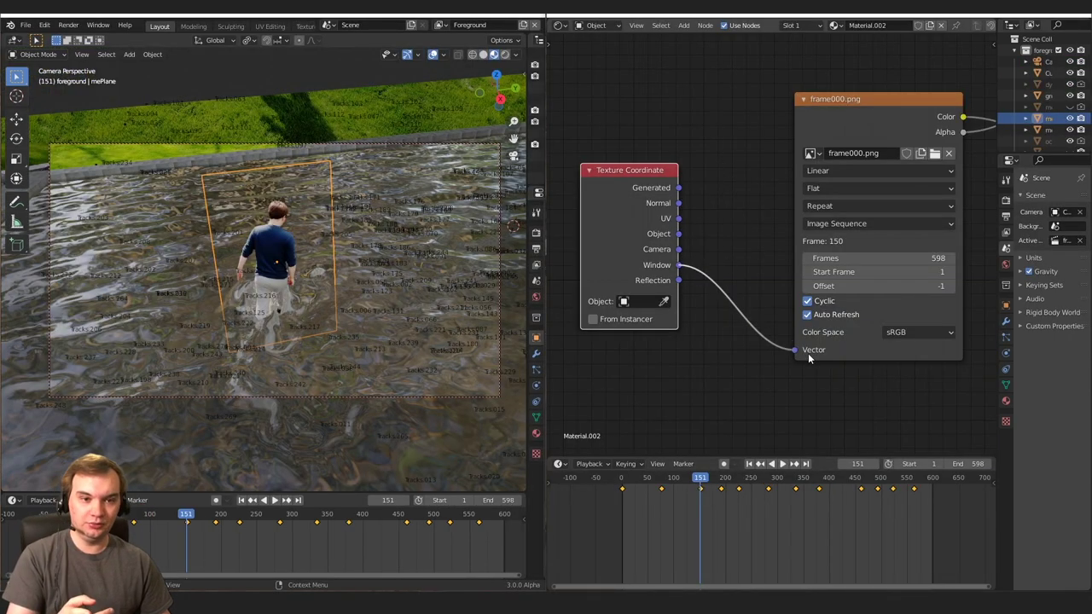
{"action": "middle_click_drag", "start_coordinate": [811, 353], "coordinate": [653, 234]}
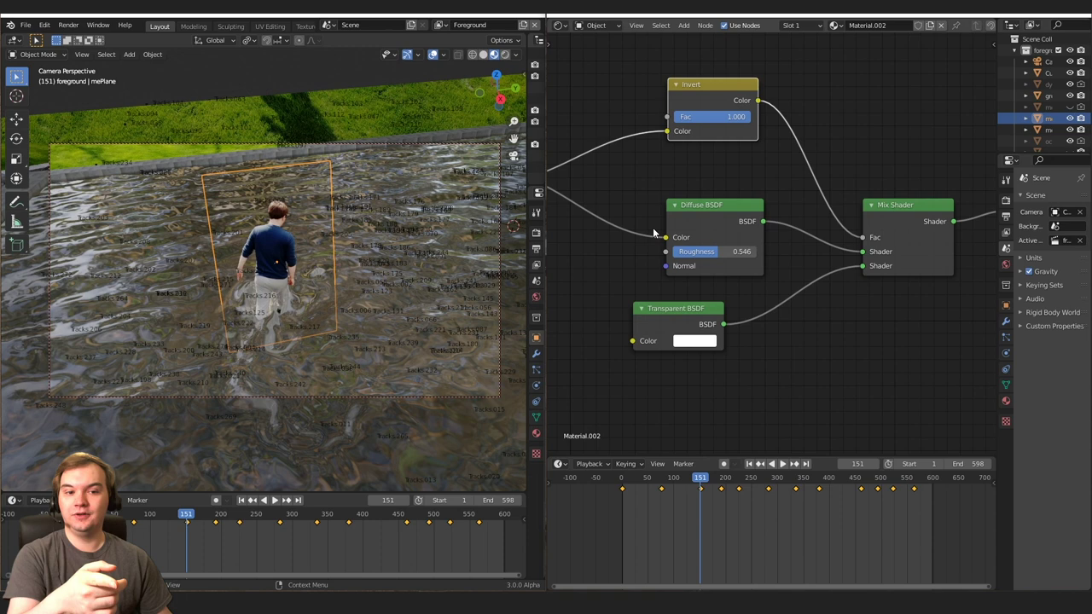
{"action": "left_click_drag", "start_coordinate": [857, 219], "coordinate": [832, 210]}
{"action": "left_click_drag", "start_coordinate": [753, 229], "coordinate": [722, 201]}
{"action": "left_click_drag", "start_coordinate": [702, 299], "coordinate": [689, 277]}
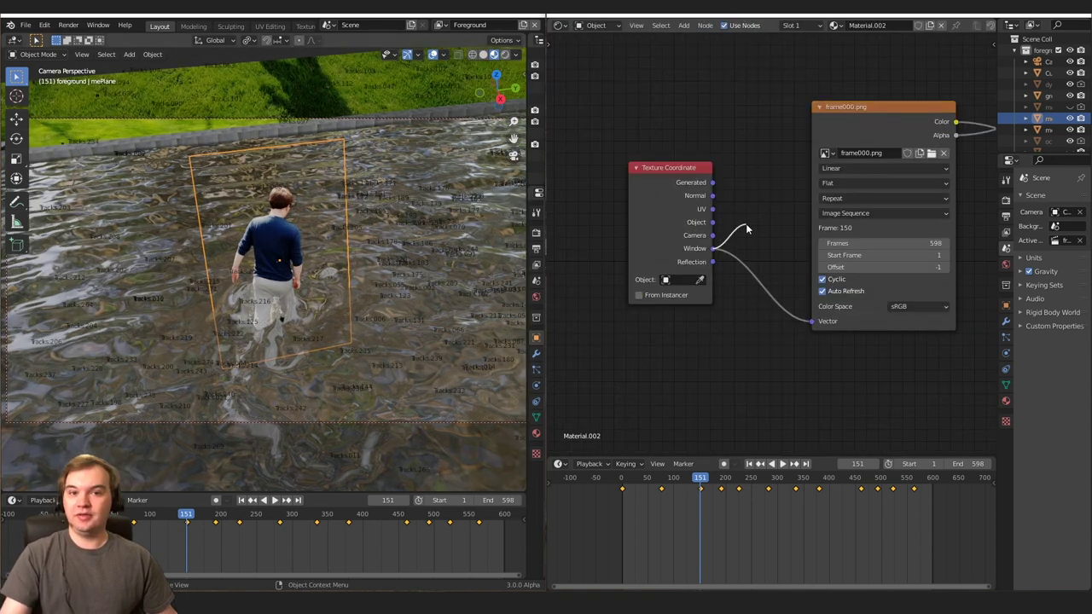
{"action": "left_click_drag", "start_coordinate": [743, 216], "coordinate": [751, 214]}
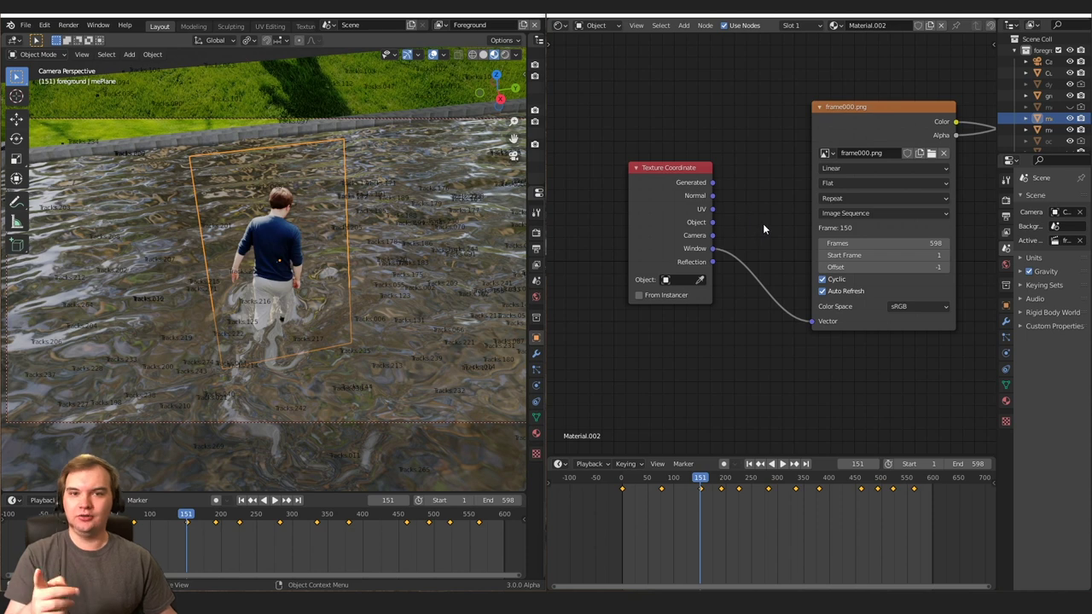
{"action": "scroll", "coordinate": [326, 179], "scroll_direction": "down", "scroll_amount": 2}
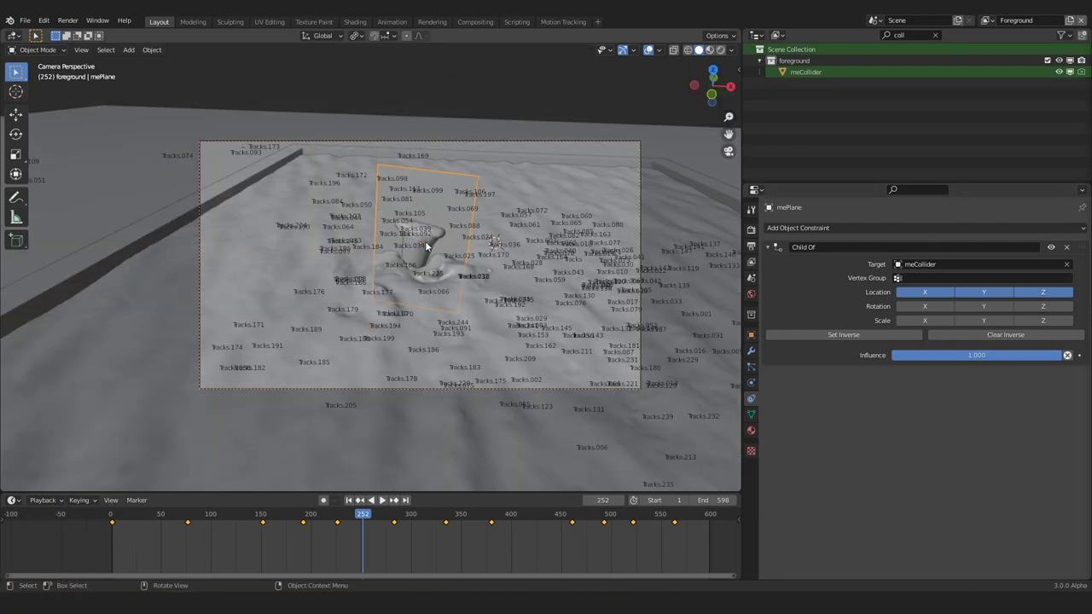
Step: Orbit the scene, then return to the camera view
{"action": "middle_click_drag", "start_coordinate": [425, 241], "coordinate": [339, 216]}
{"action": "key", "text": "KP_0"}
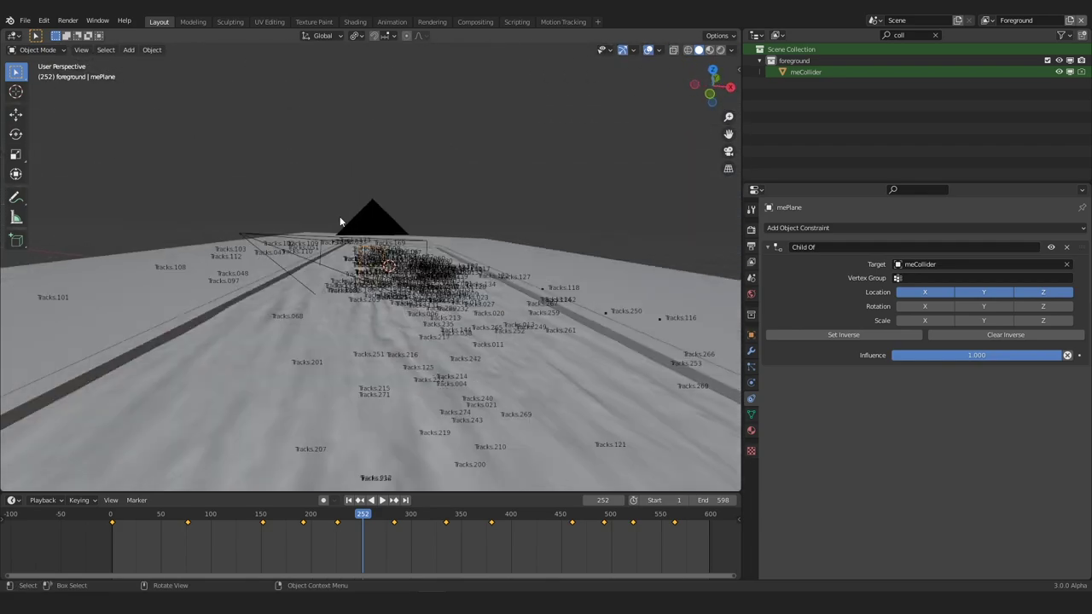
{"action": "mouse_move", "coordinate": [366, 553]}
{"action": "middle_mouse_down"}
{"action": "mouse_move", "coordinate": [387, 552]}
{"action": "mouse_move", "coordinate": [353, 553]}
{"action": "middle_mouse_up"}
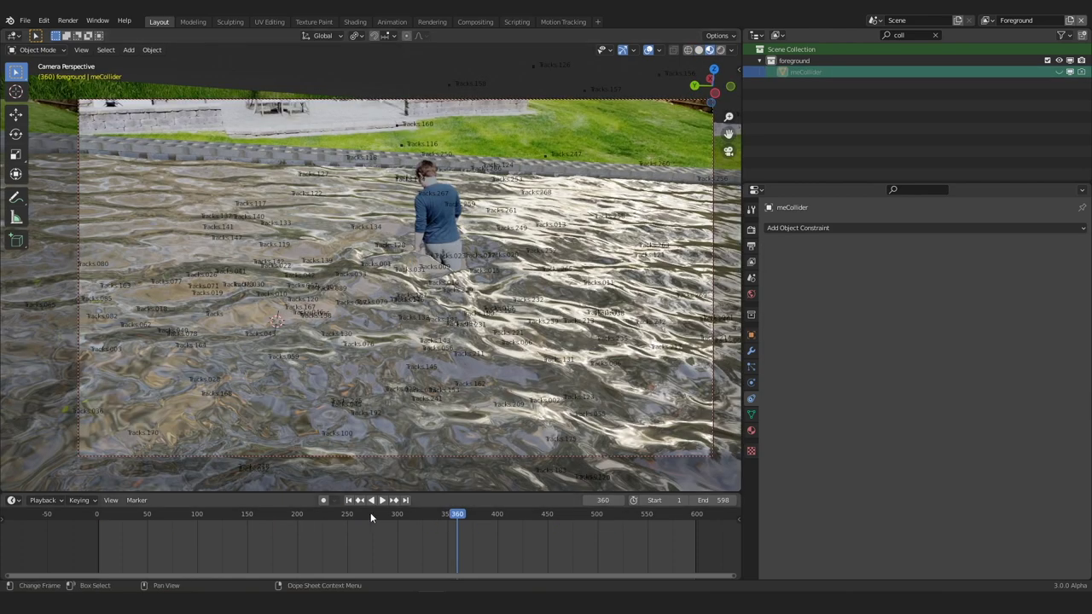
Step: Preview frames 270, 371, 415 and 210, ending on frame 161 with mesh3 selected
{"action": "left_click", "coordinate": [371, 517]}
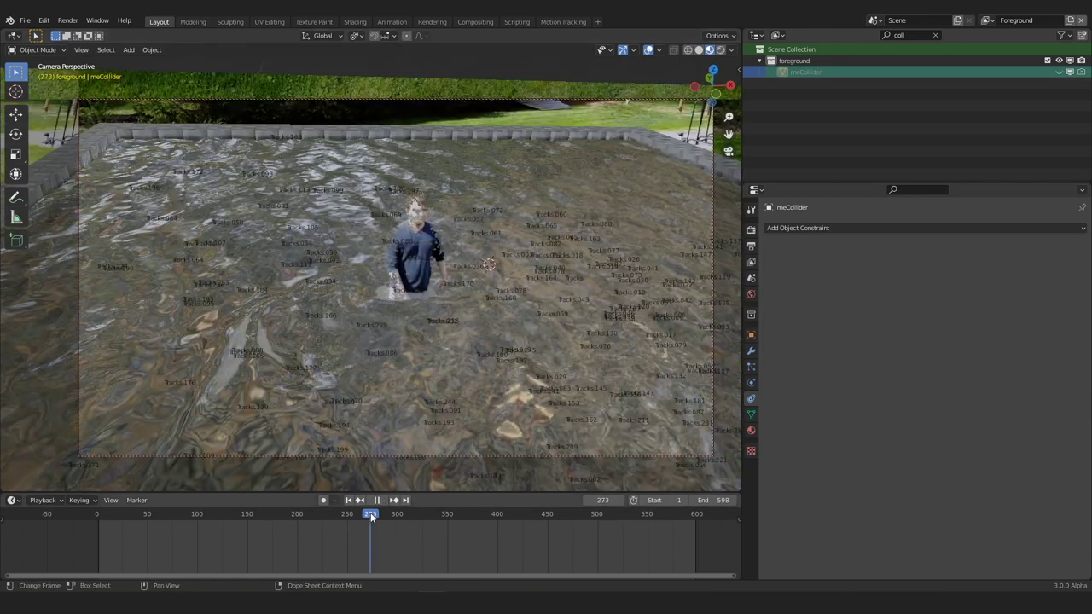
{"action": "left_click", "coordinate": [468, 515]}
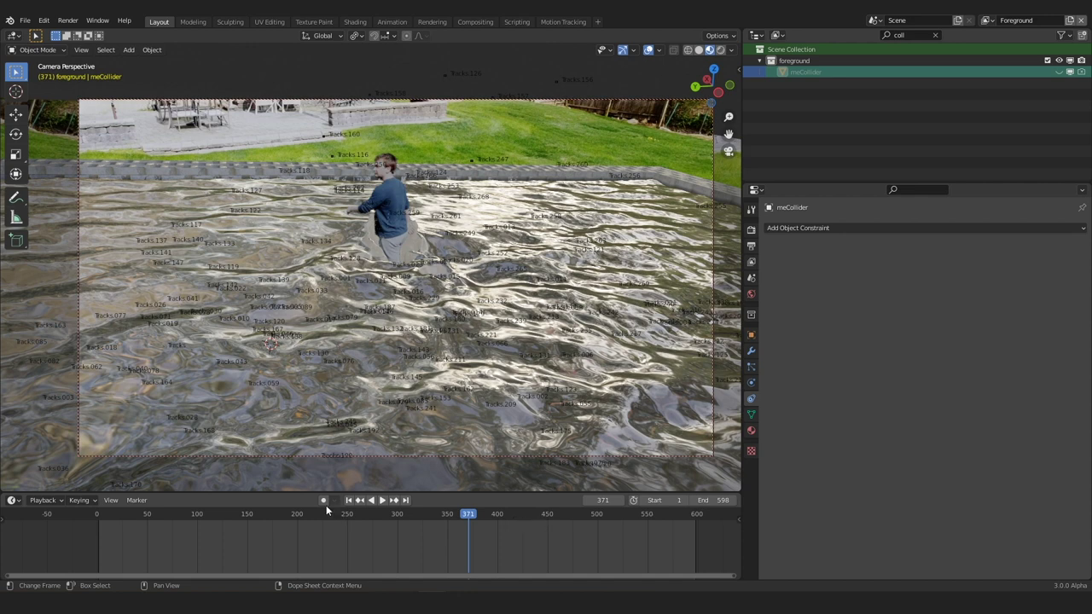
{"action": "key", "text": "Up"}
{"action": "left_click", "coordinate": [307, 516]}
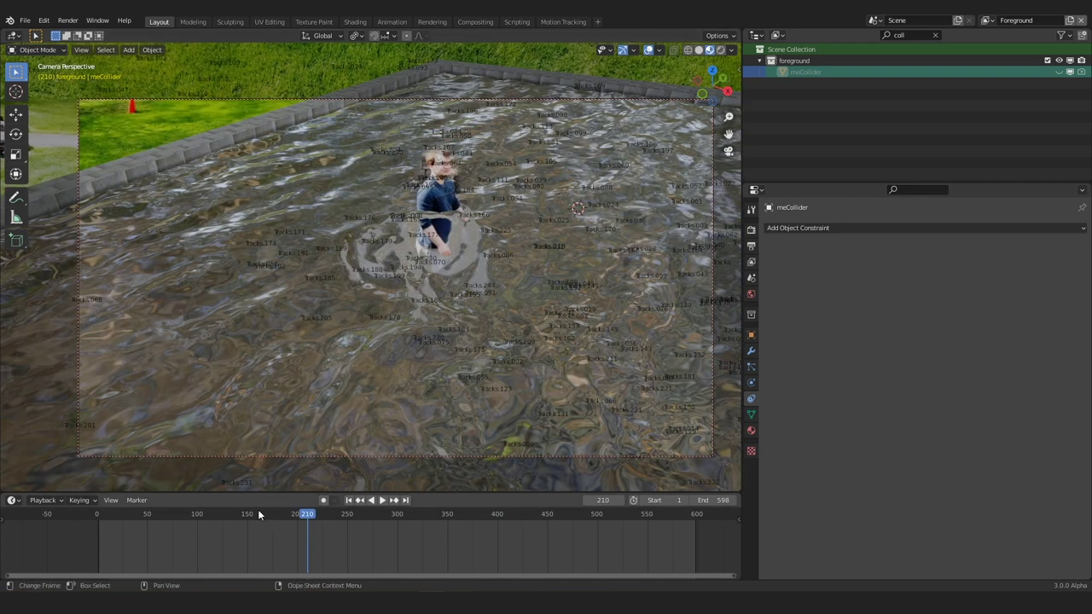
{"action": "key", "text": "Down"}
{"action": "left_click", "coordinate": [461, 291]}
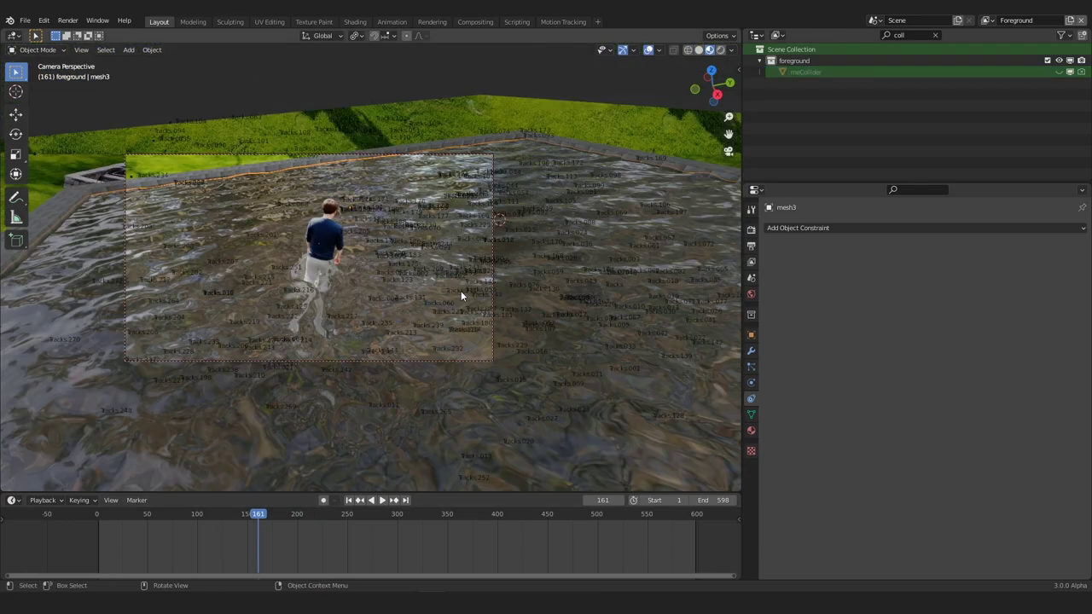
{"action": "scroll", "coordinate": [461, 291], "scroll_direction": "down", "scroll_amount": 6}
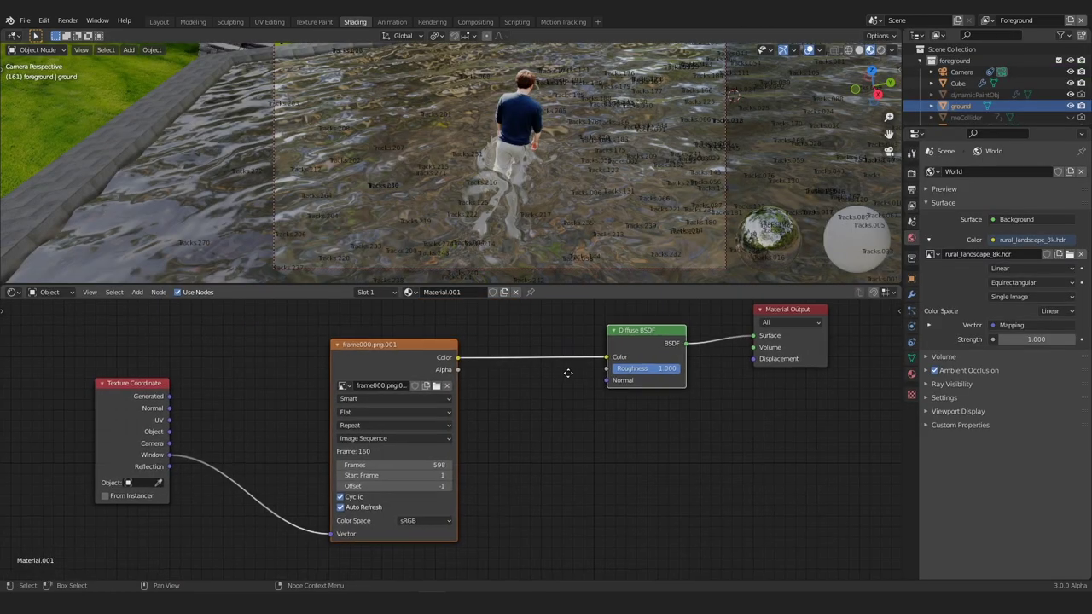
Step: Pan the ground material nodes and reposition the Texture Coordinate and image texture nodes
{"action": "middle_click_drag", "start_coordinate": [567, 373], "coordinate": [577, 362]}
{"action": "middle_click_drag", "start_coordinate": [405, 412], "coordinate": [474, 412]}
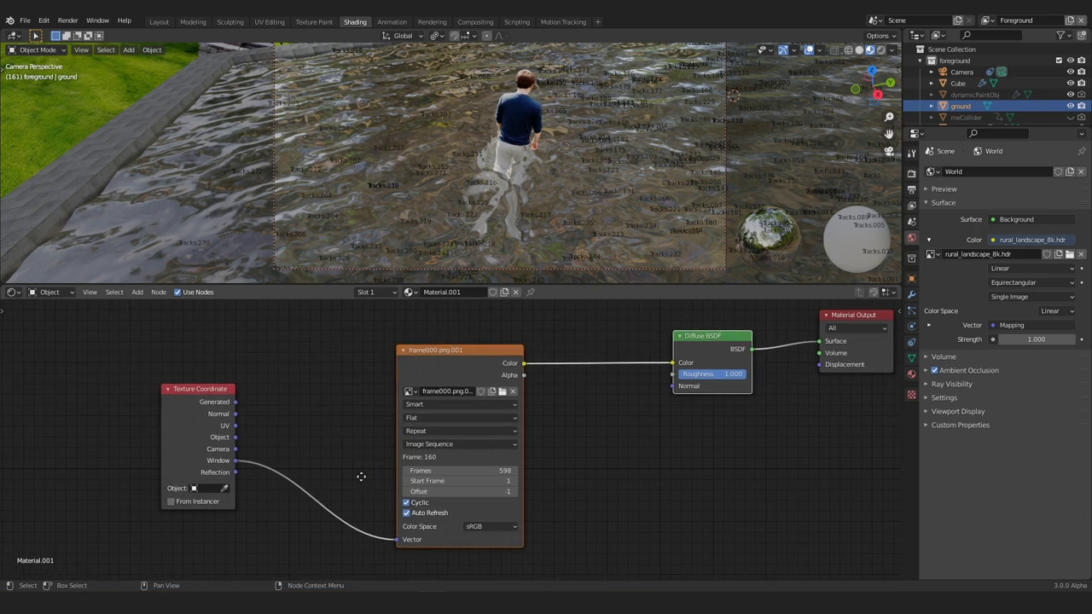
{"action": "scroll", "coordinate": [358, 426], "scroll_direction": "up", "scroll_amount": 2}
{"action": "left_click_drag", "start_coordinate": [183, 439], "coordinate": [214, 443]}
{"action": "middle_click_drag", "start_coordinate": [214, 443], "coordinate": [69, 439]}
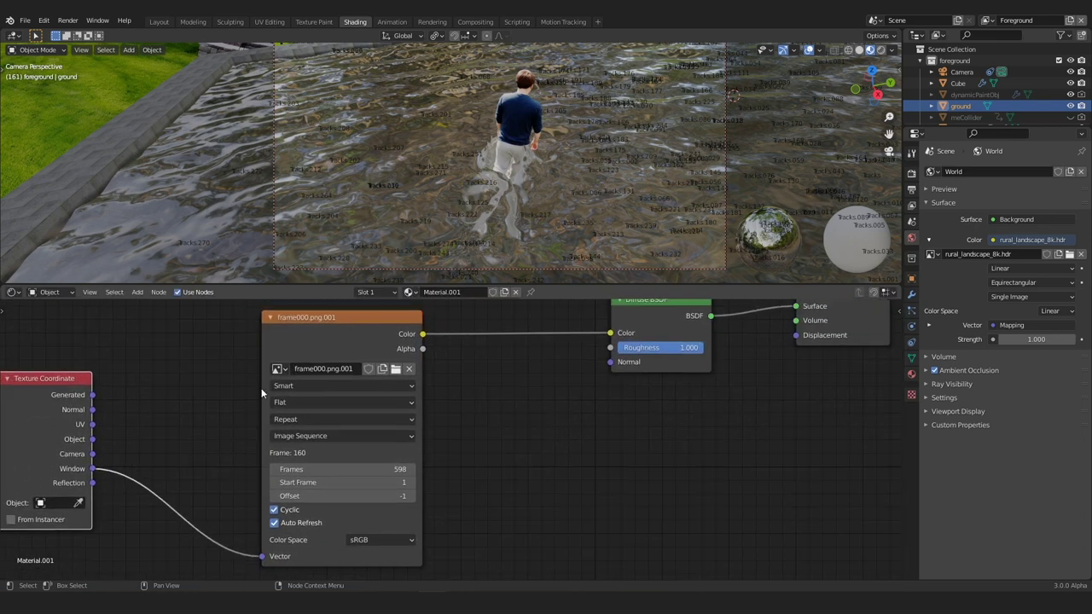
{"action": "mouse_move", "coordinate": [333, 318]}
{"action": "left_mouse_down"}
{"action": "mouse_move", "coordinate": [358, 322]}
{"action": "mouse_move", "coordinate": [299, 325]}
{"action": "mouse_move", "coordinate": [348, 327]}
{"action": "left_mouse_up"}
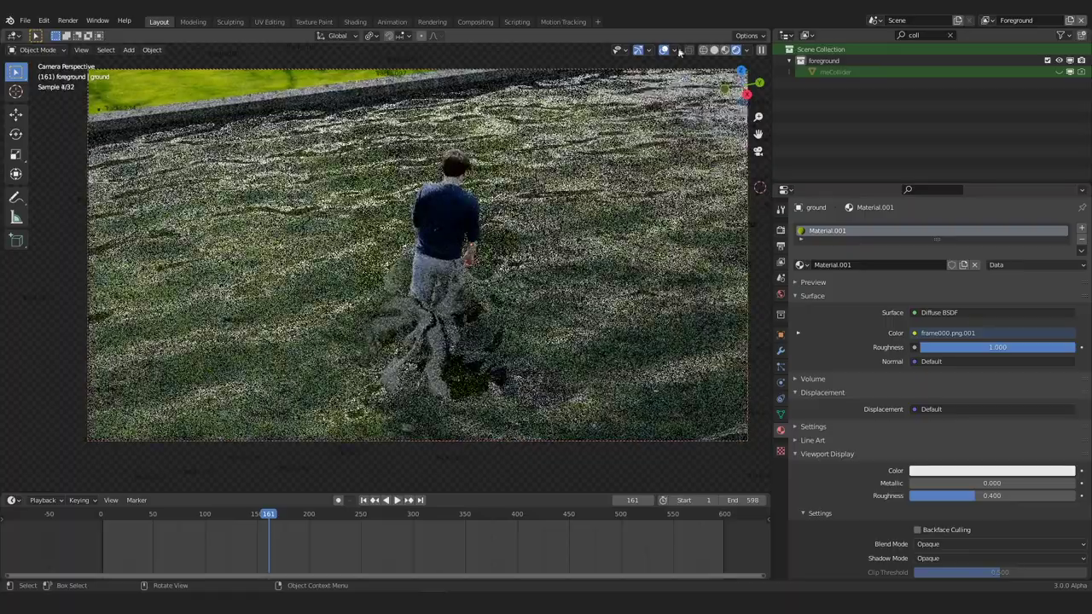
Step: From a high view, select the mePlane with the keyed person and turn overlays on
{"action": "key", "text": "KP_0"}
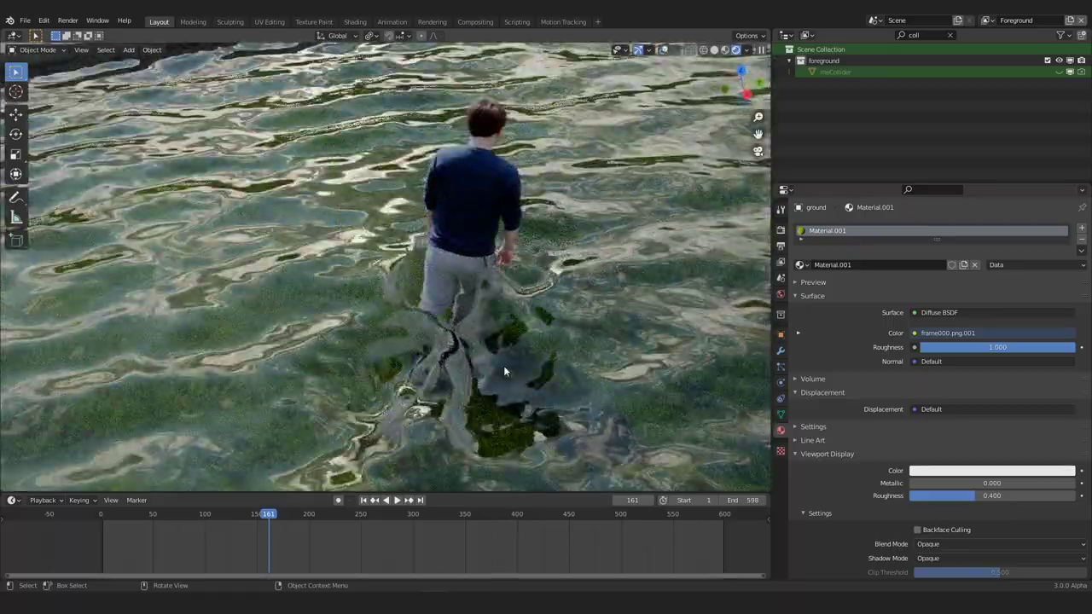
{"action": "key", "text": "KP_0"}
{"action": "middle_click_drag", "start_coordinate": [500, 370], "coordinate": [460, 224]}
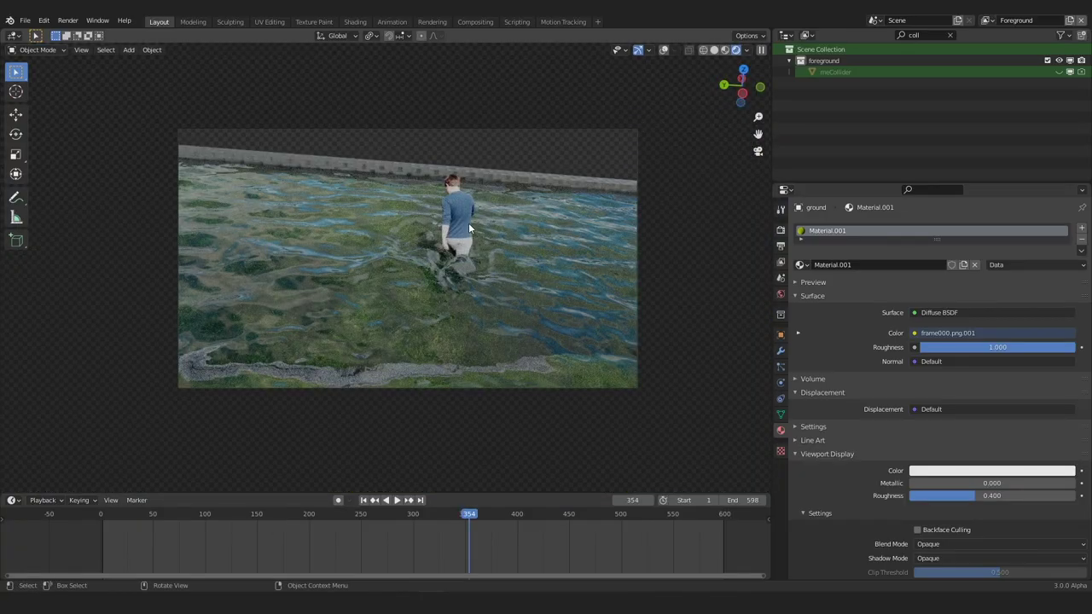
{"action": "left_click", "coordinate": [469, 227]}
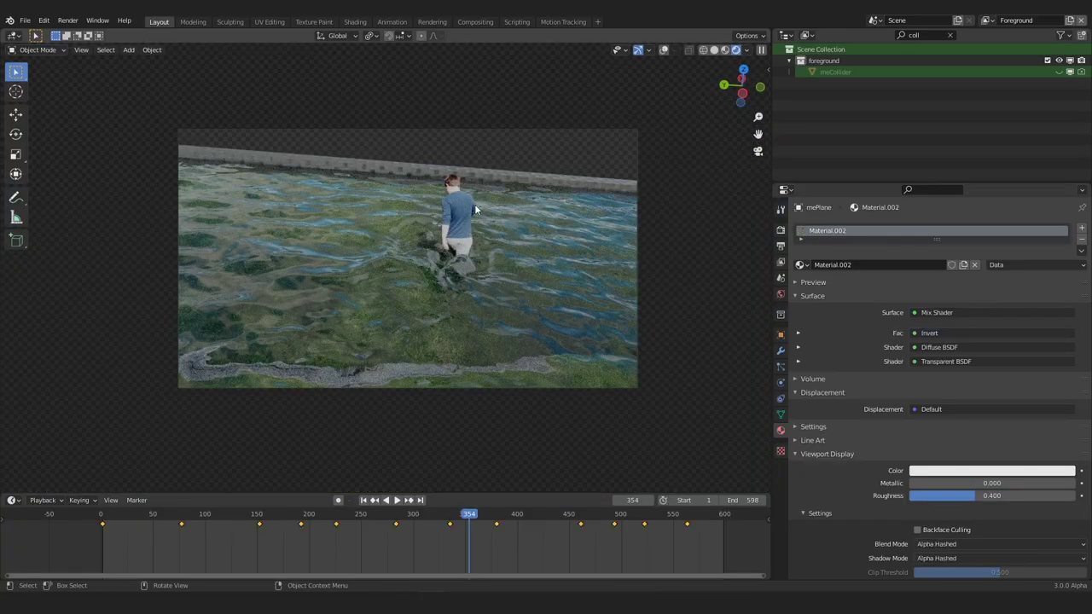
{"action": "left_click", "coordinate": [663, 50]}
Step: Keep Material.002's Blend Mode and Shadow Mode on Alpha Hashed
{"action": "scroll", "coordinate": [516, 269], "scroll_direction": "up", "scroll_amount": 5}
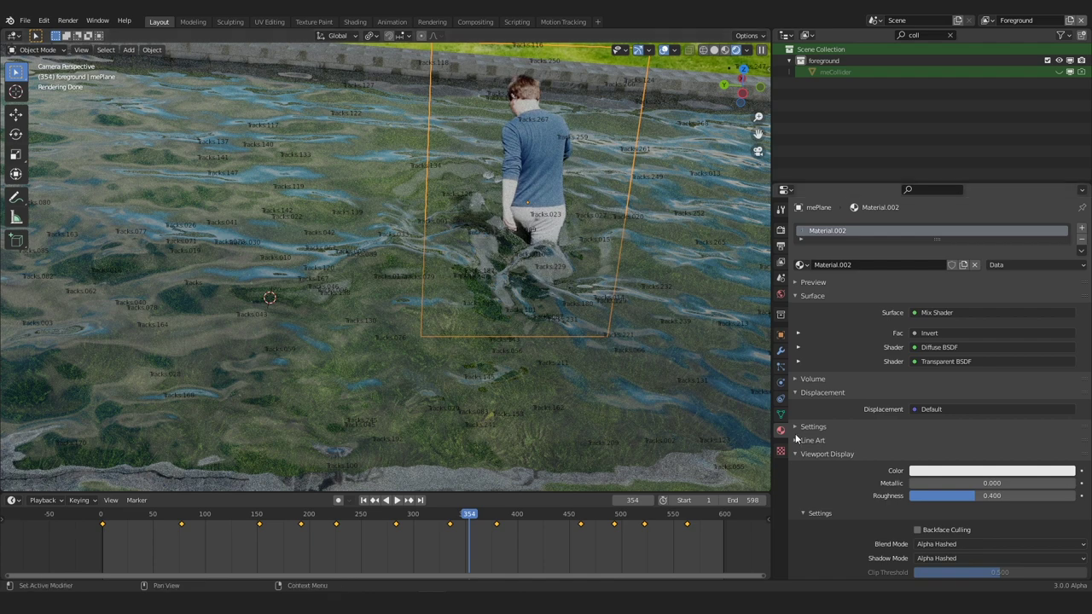
{"action": "scroll", "coordinate": [818, 448], "scroll_direction": "down", "scroll_amount": 2}
{"action": "left_click", "coordinate": [945, 471]}
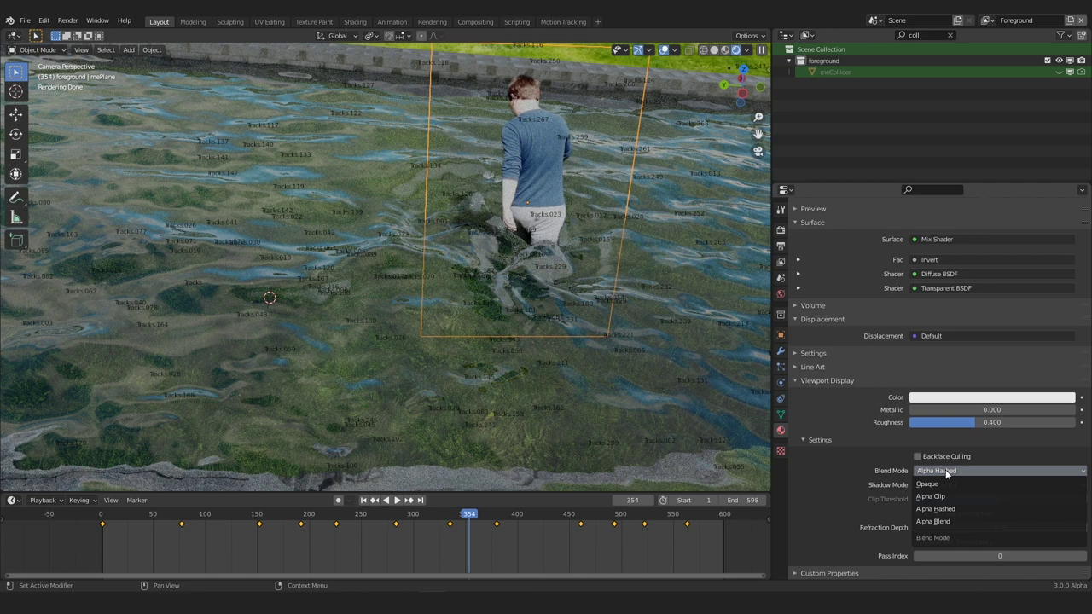
{"action": "left_click", "coordinate": [945, 471]}
{"action": "left_click", "coordinate": [971, 485]}
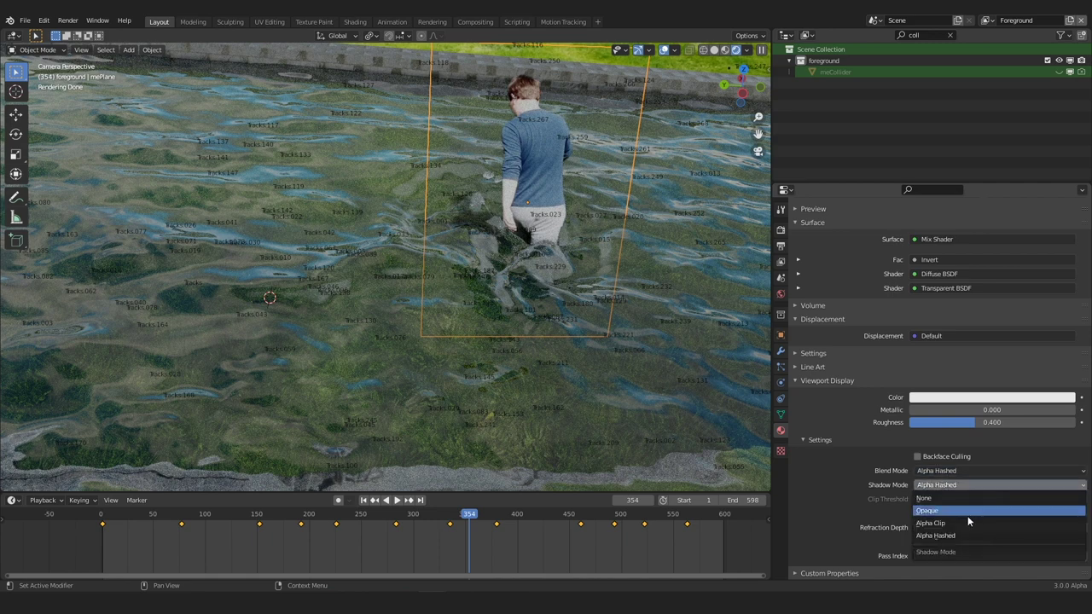
{"action": "left_click", "coordinate": [942, 484]}
{"action": "left_click", "coordinate": [941, 484]}
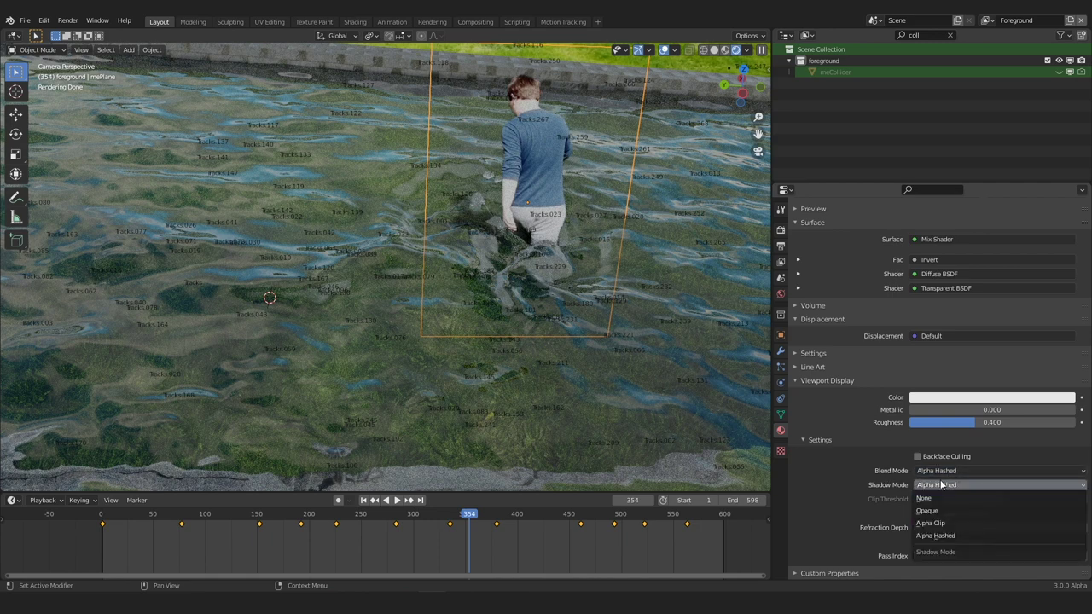
{"action": "left_click", "coordinate": [941, 484]}
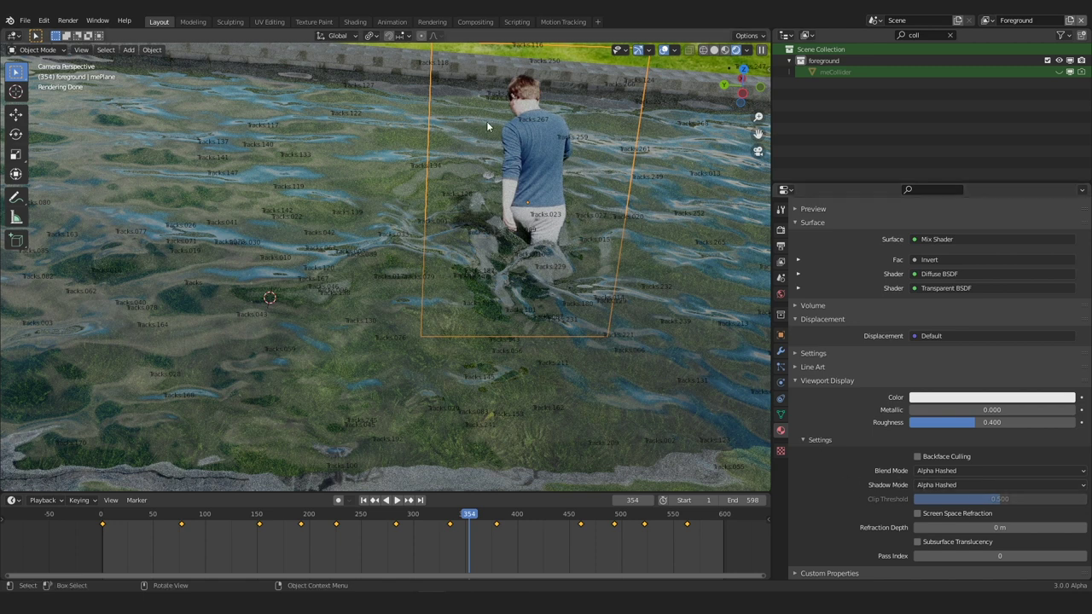